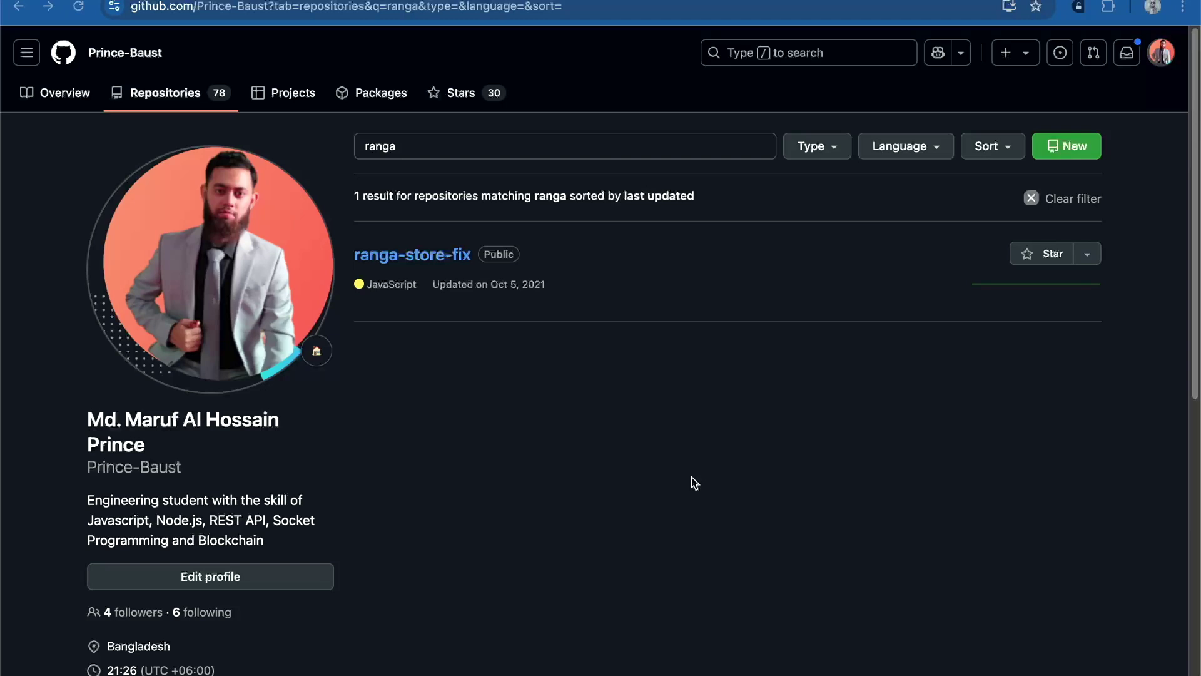
Step: Open the ranga-store-fix repository, examine the code of its index.html file, and return to the repository's main page
left_click(523, 339)
left_click(405, 257)
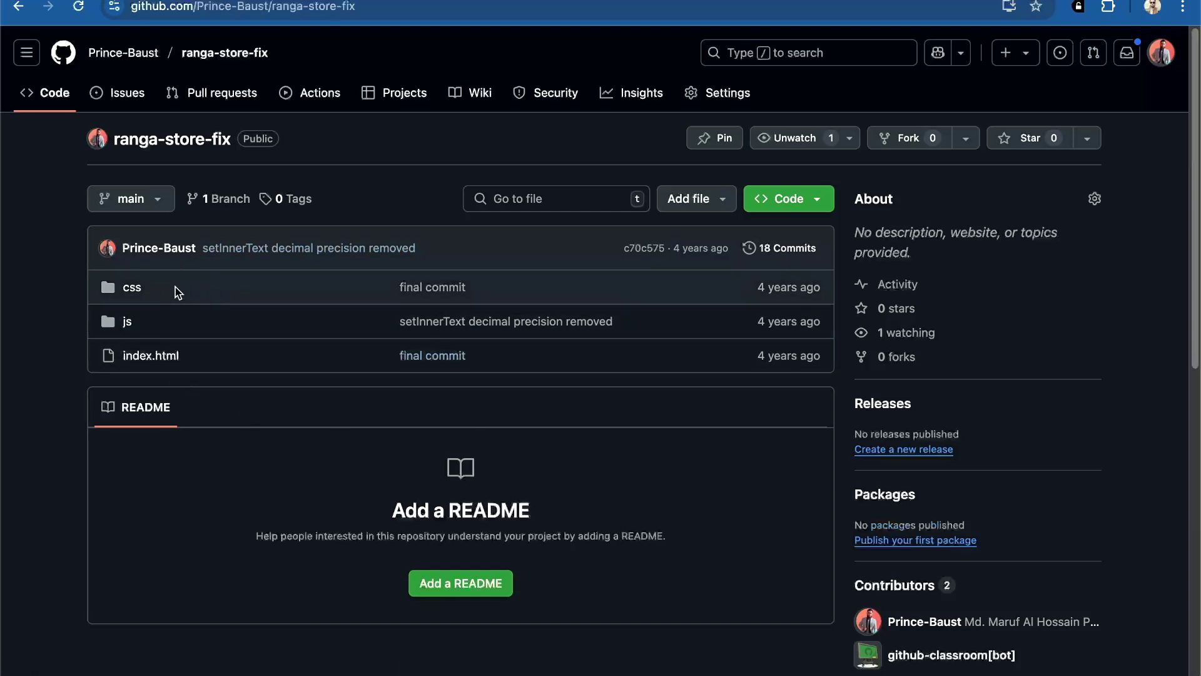
left_click(142, 355)
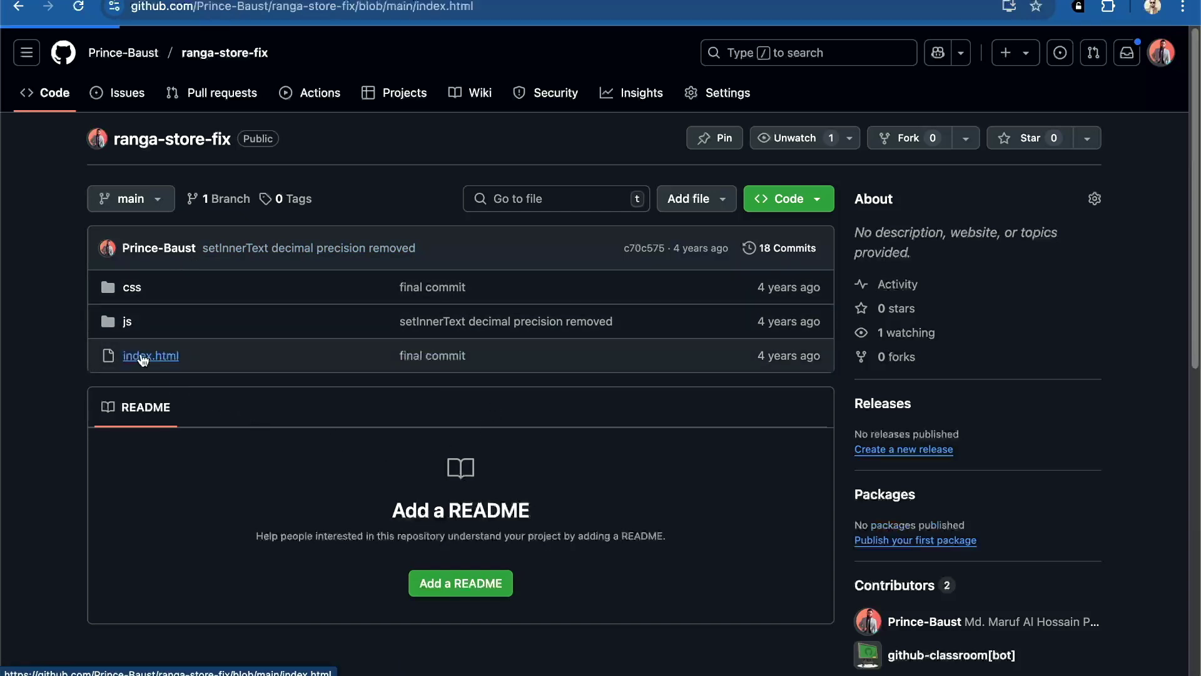
scroll(473, 438, "down", 6)
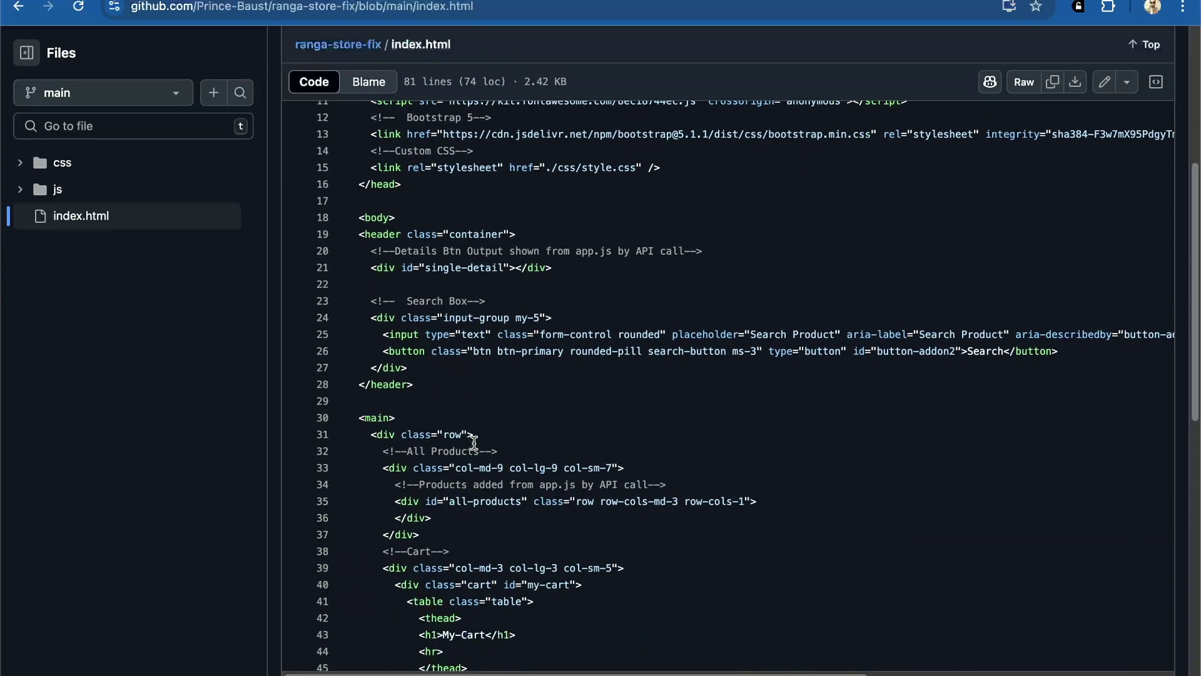
scroll(474, 443, "up", 6)
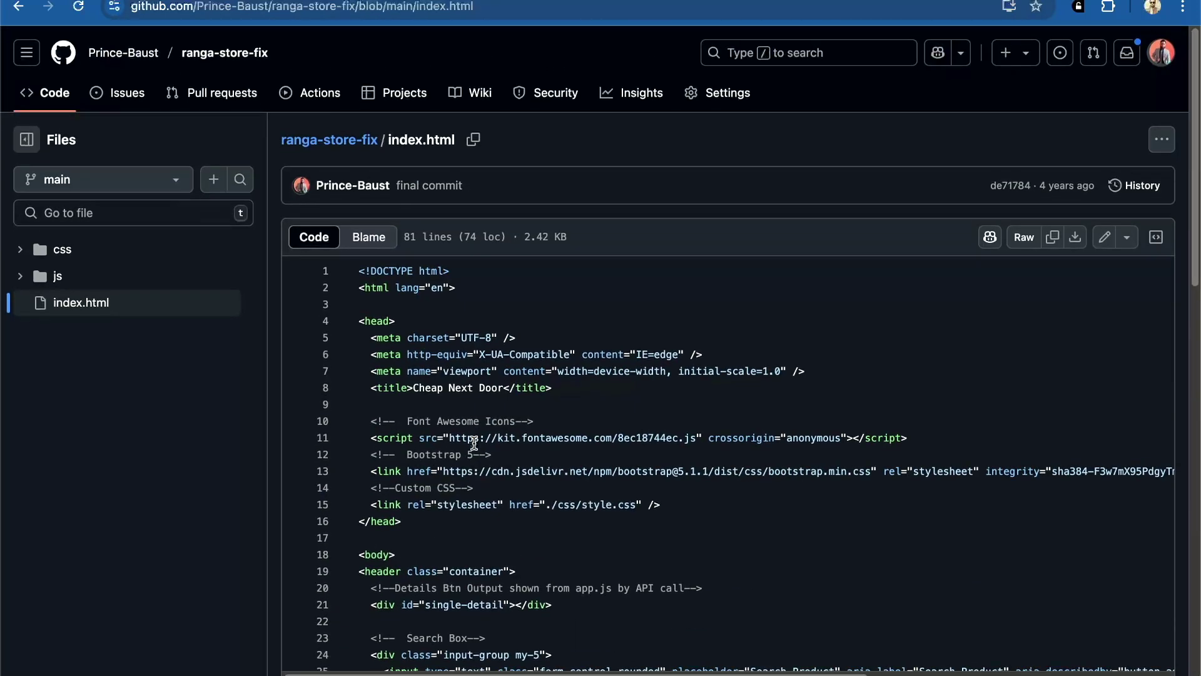
scroll(473, 443, "left", 5)
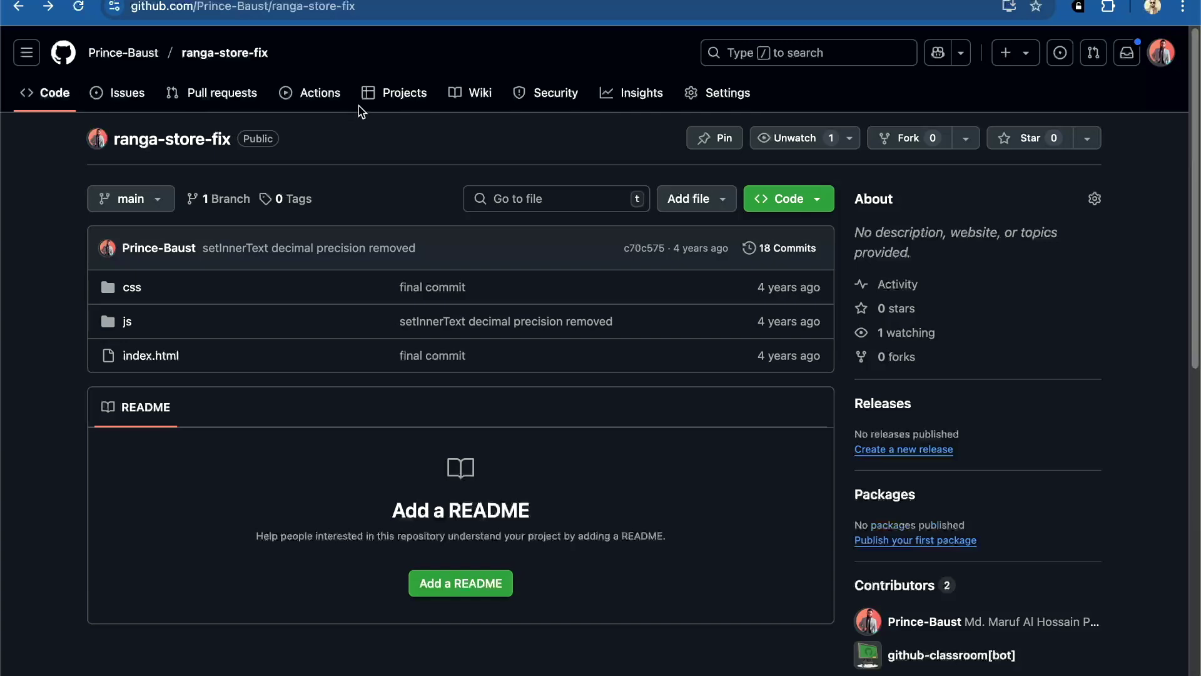
Step: Enable GitHub Pages for the ranga-store-fix repository, deploying from the main branch with the / (root) folder
left_click(734, 99)
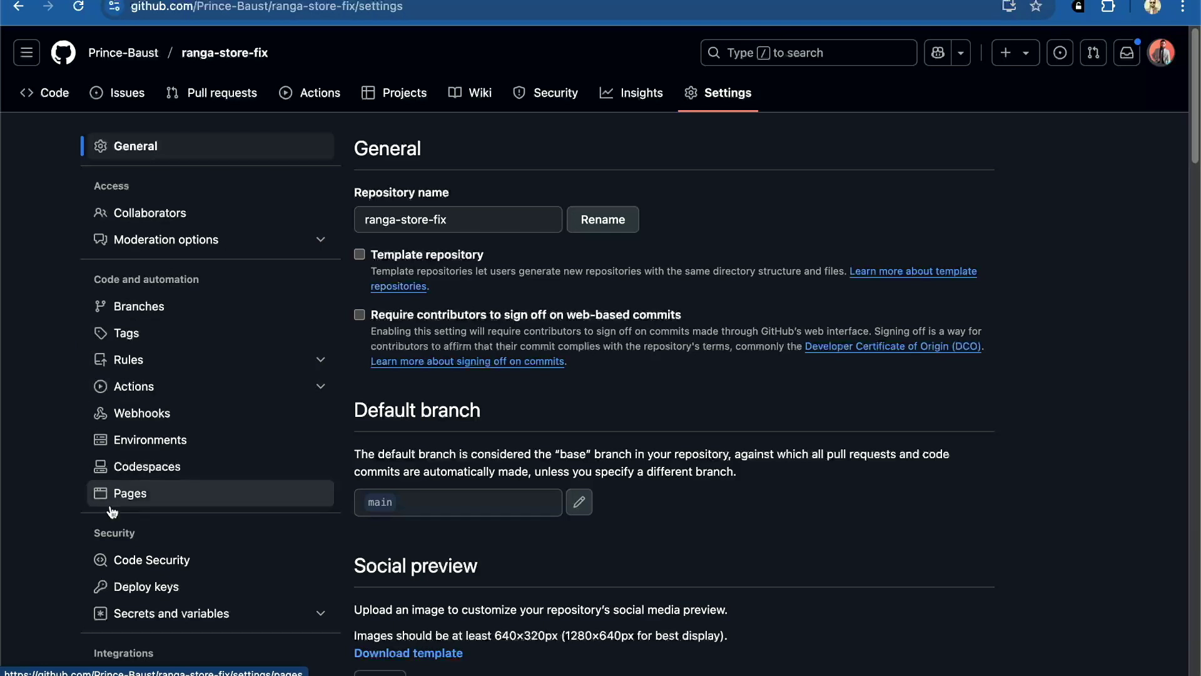
left_click(157, 496)
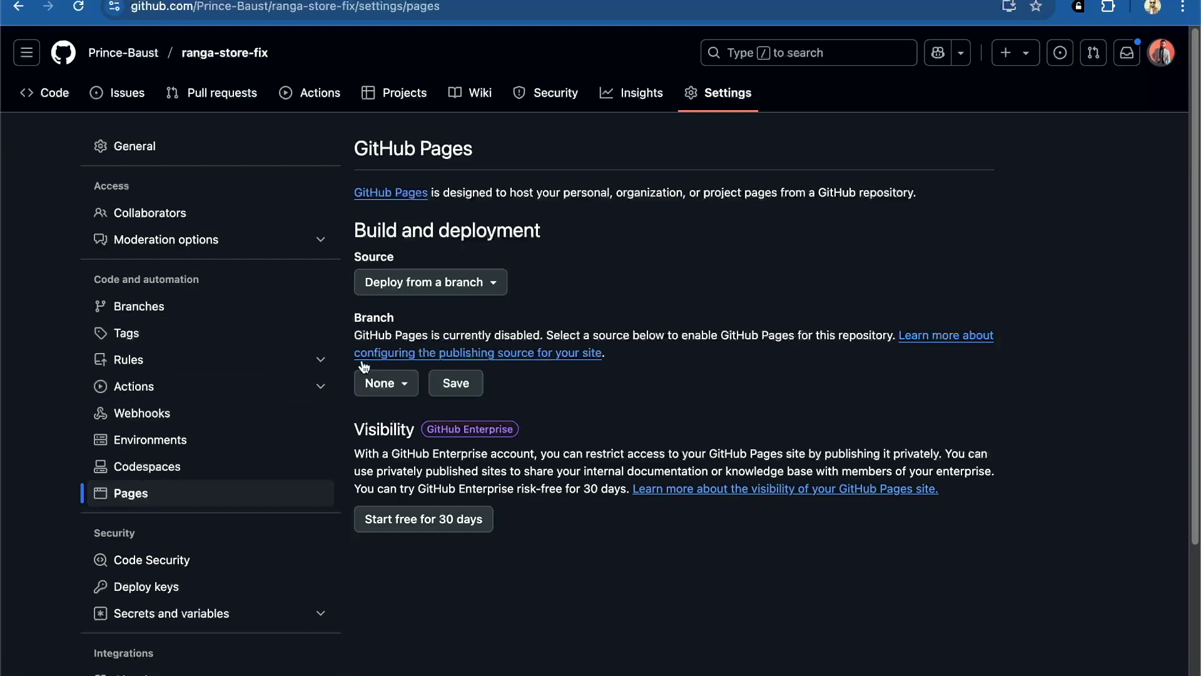
left_click(396, 391)
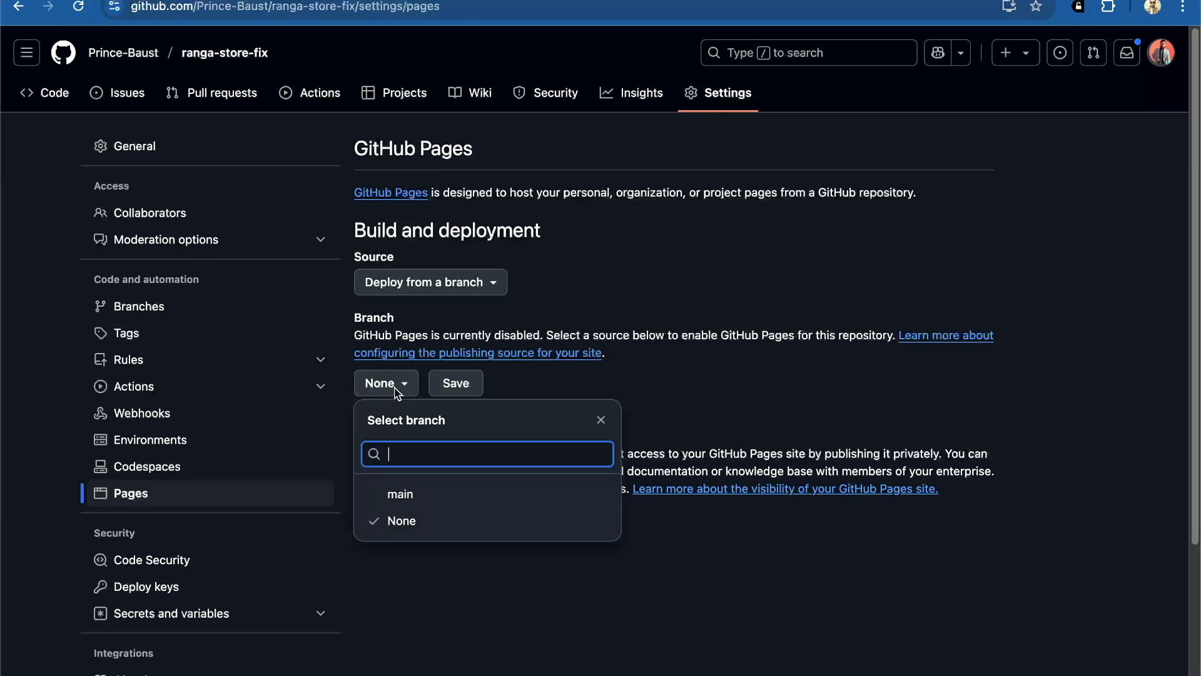
left_click(420, 506)
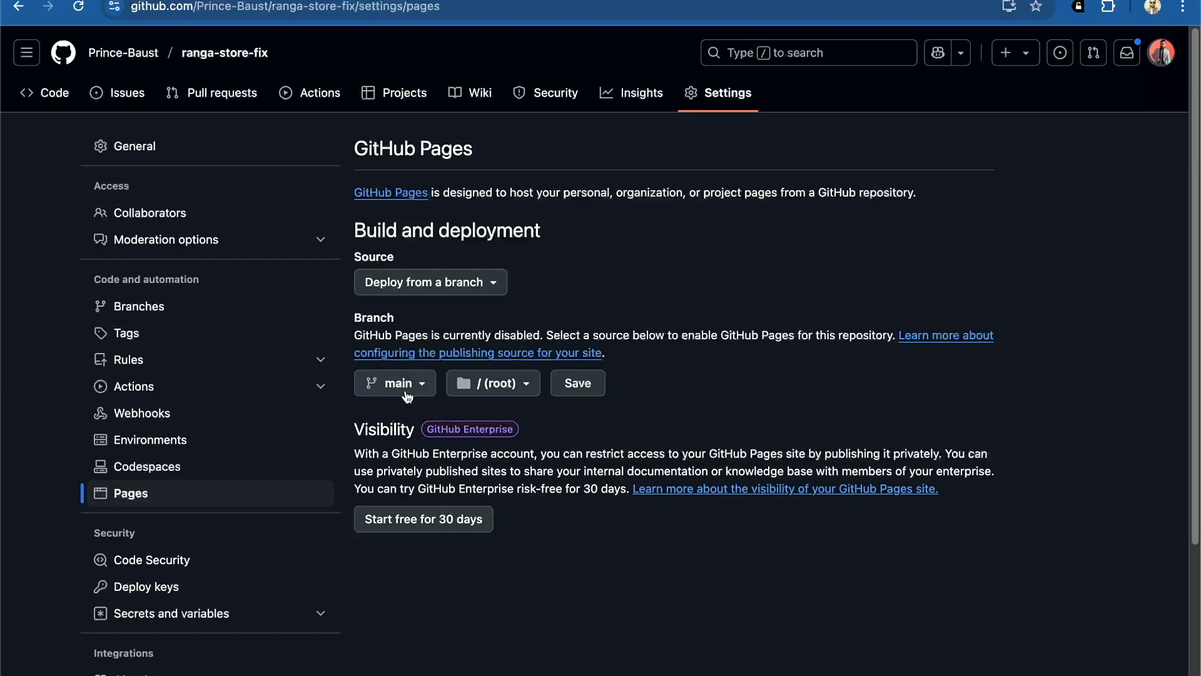
left_click(510, 389)
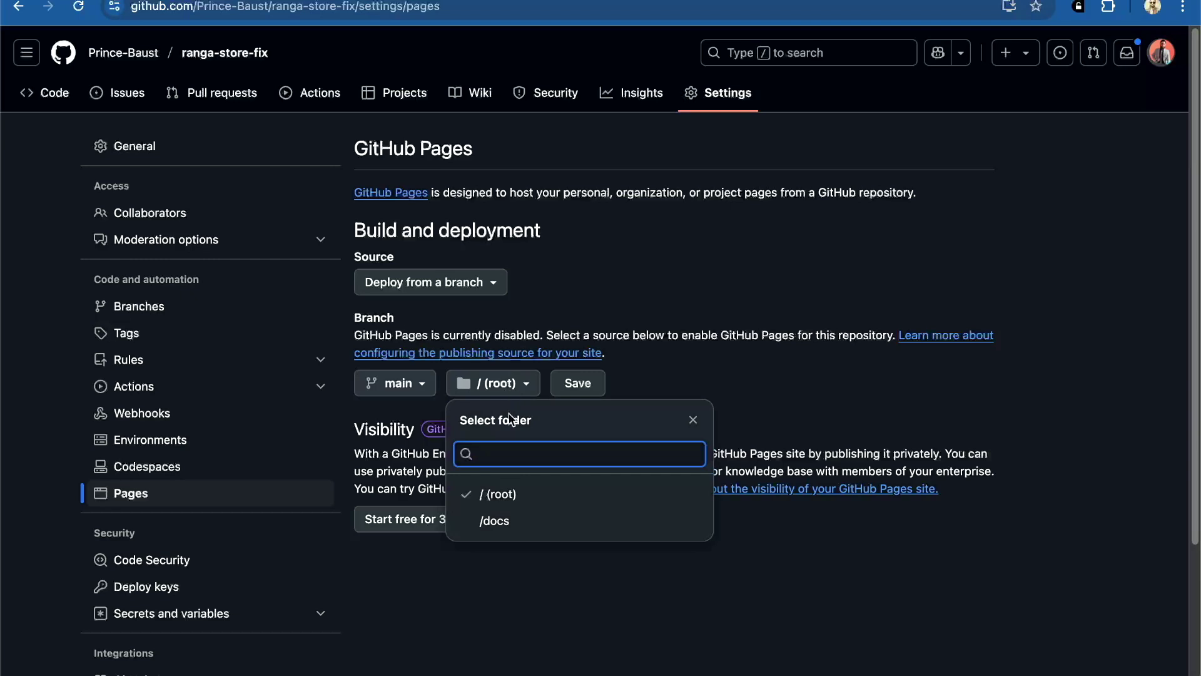
left_click(739, 356)
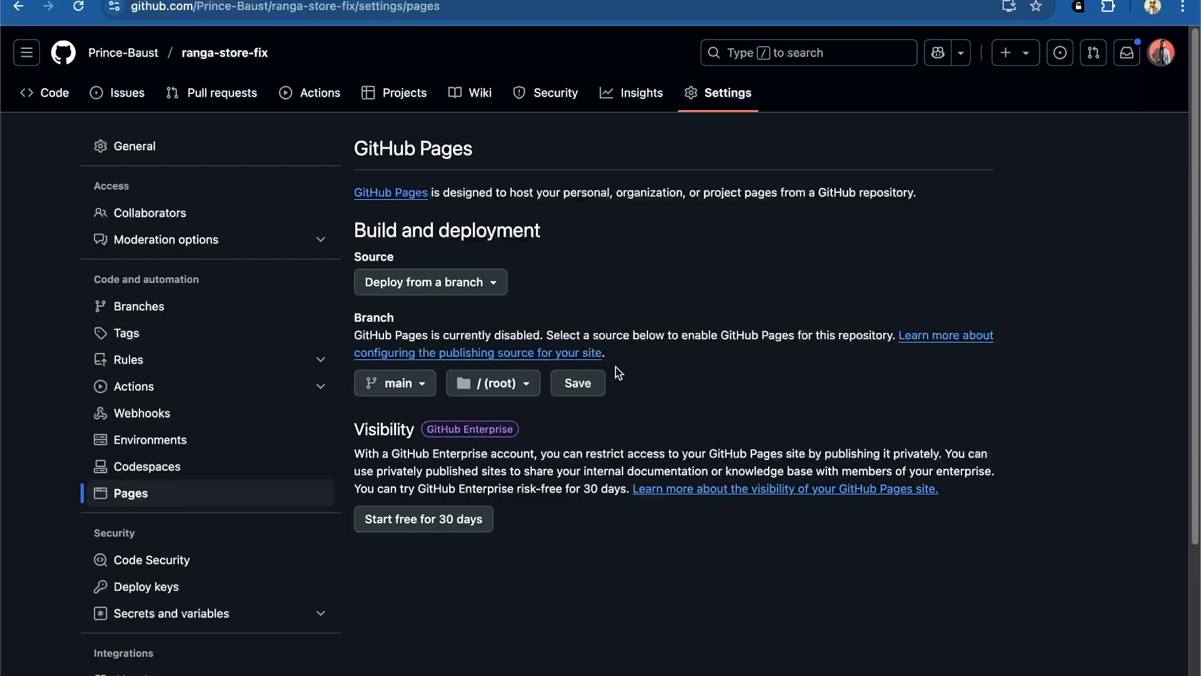
left_click(576, 383)
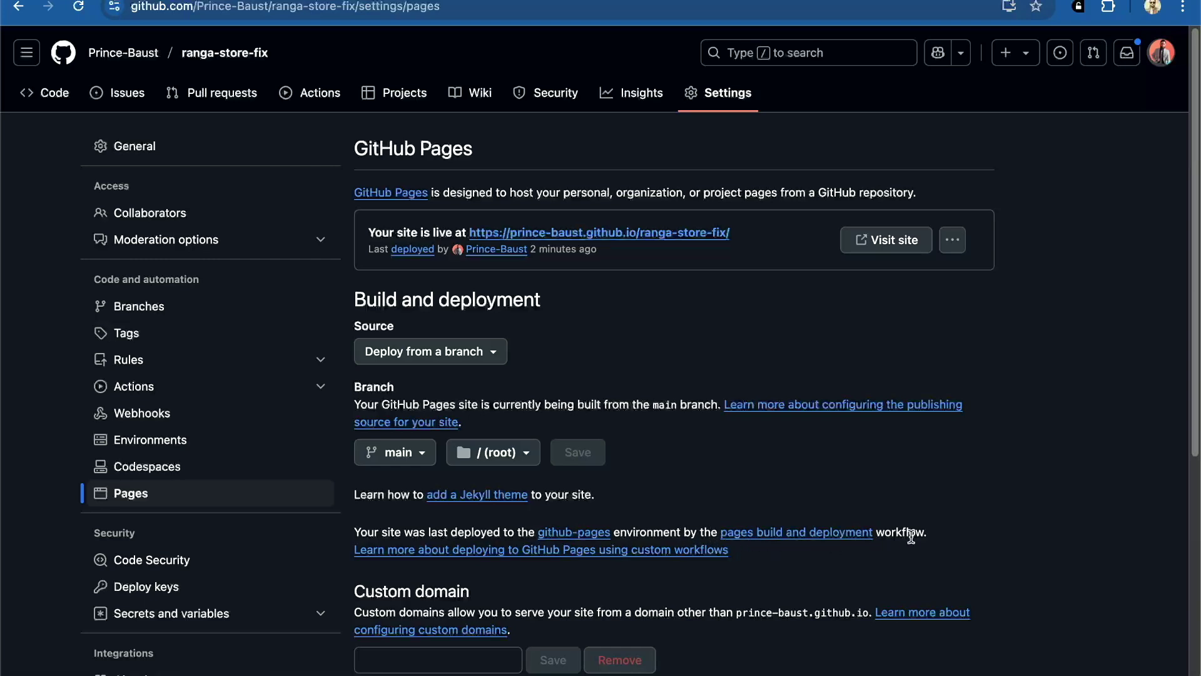
Step: Open the live site from the github-pages deployment and look through its product listing
left_click(567, 533)
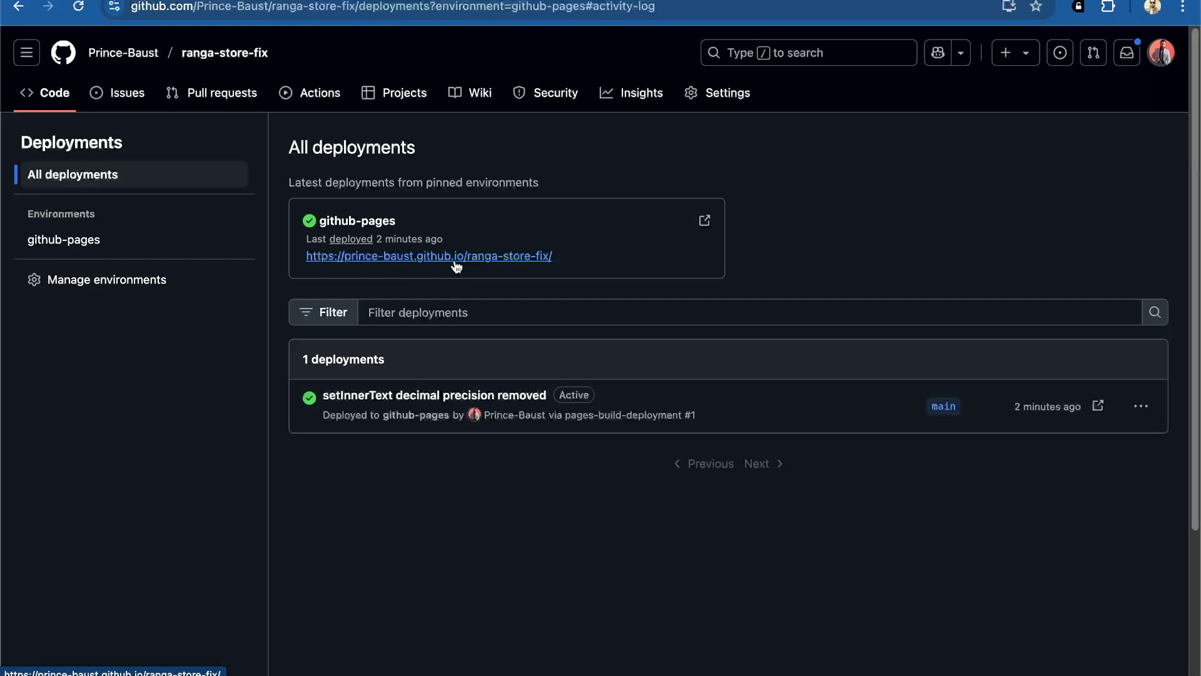
left_click(505, 256)
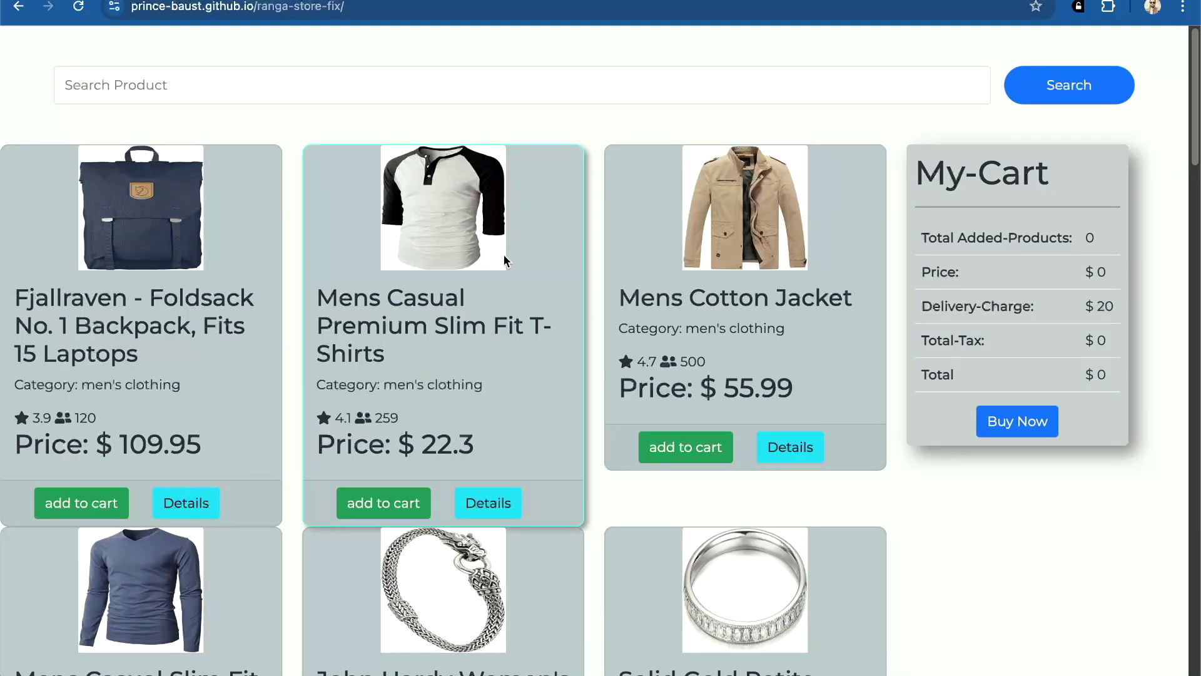
scroll(814, 335, "down", 10)
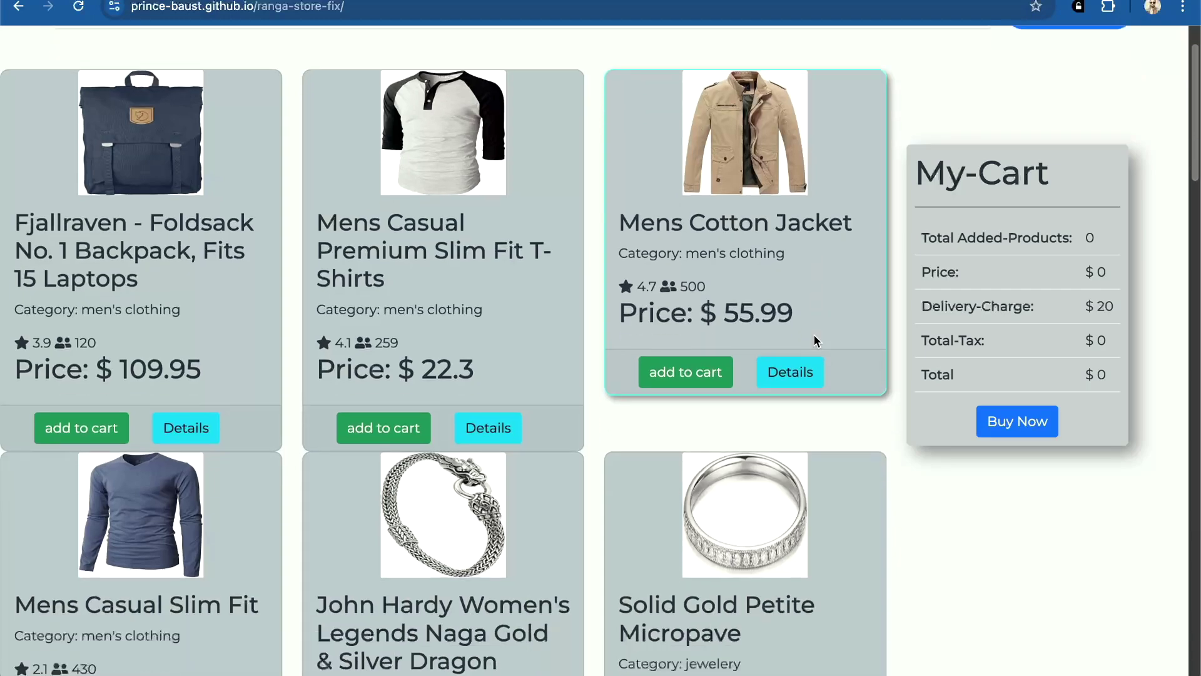
scroll(815, 340, "down", 2)
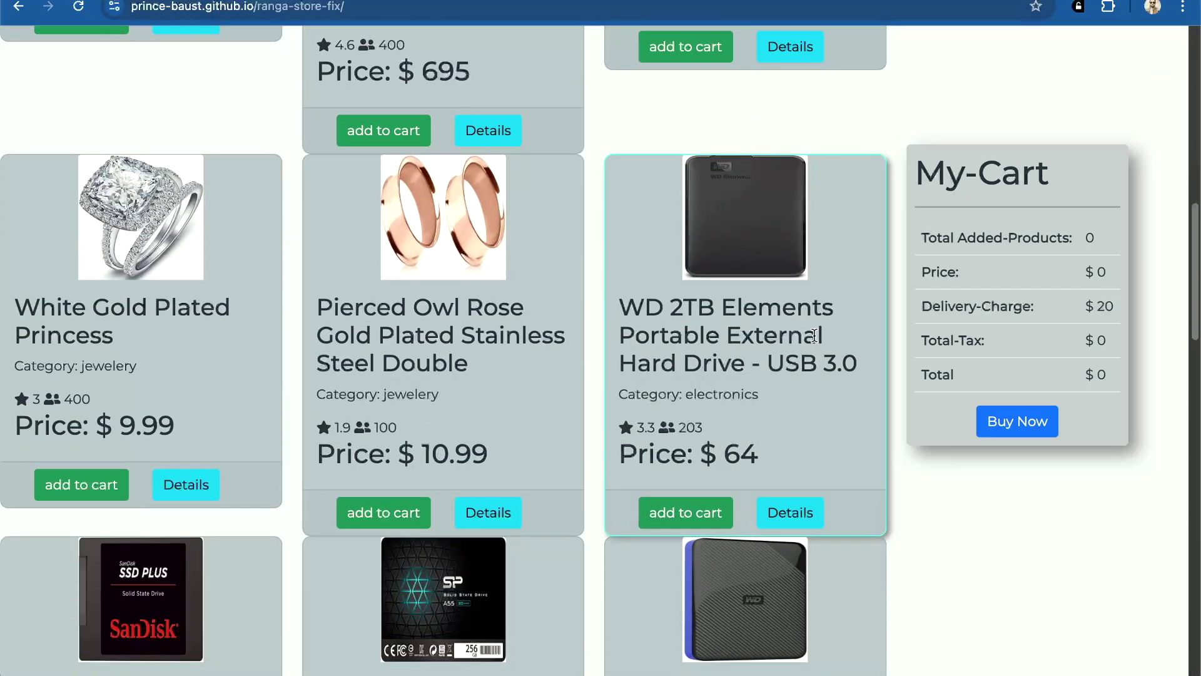
scroll(814, 336, "down", 20)
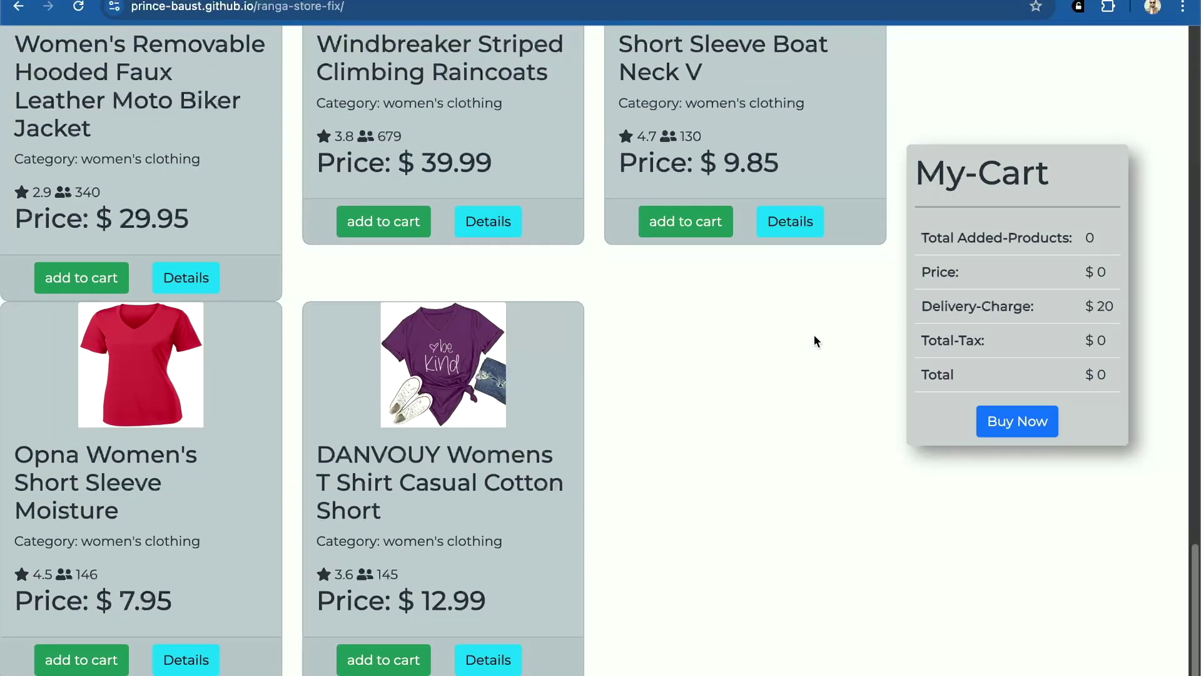
scroll(815, 340, "up", 10)
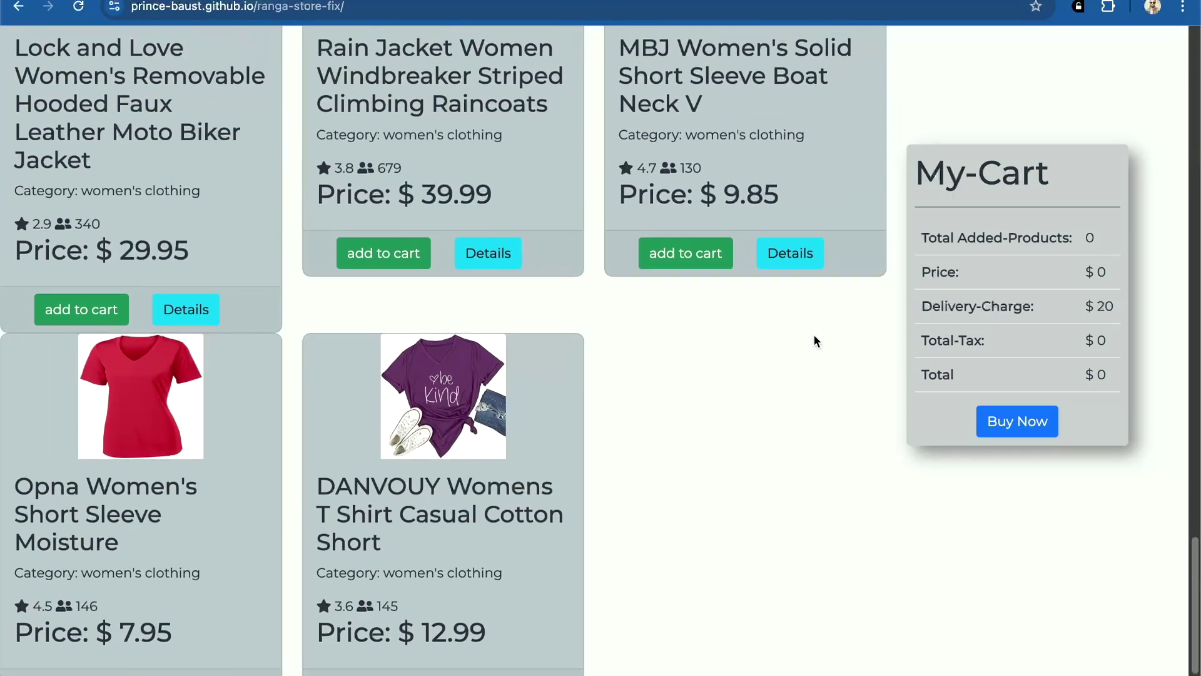
scroll(815, 341, "up", 12)
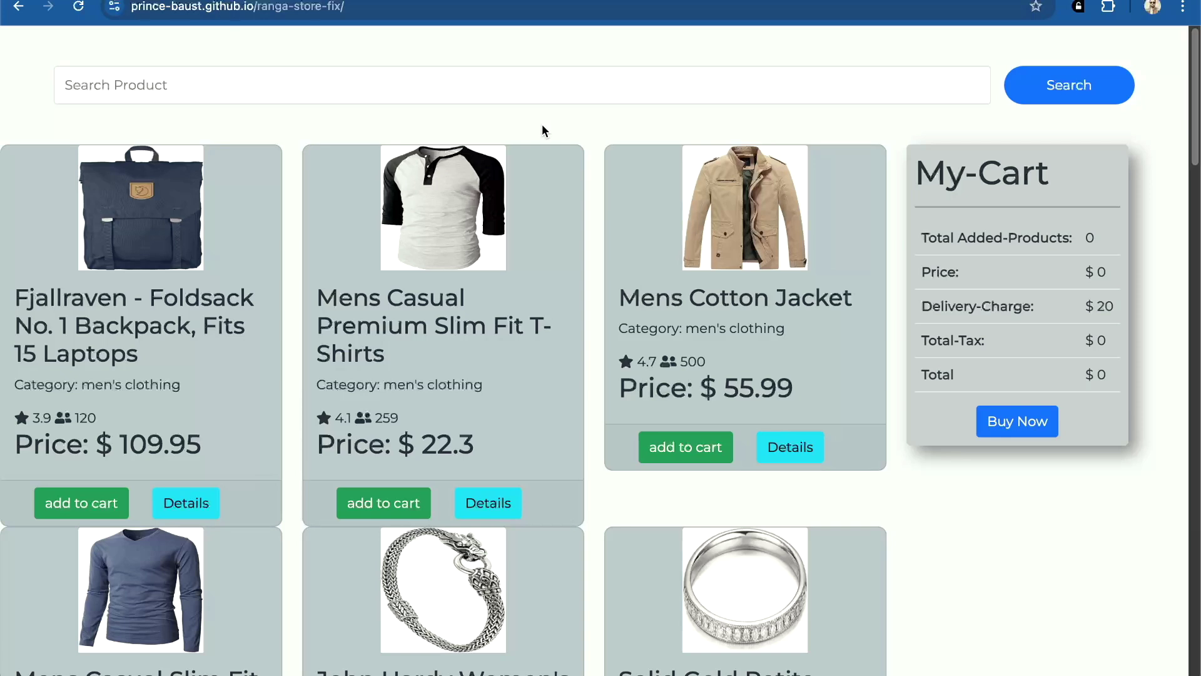
Step: Copy the live site's address, return to the repository's code page, and open its About details for editing
left_click(427, 4)
key("super+c")
scroll(429, 193, "left", 5)
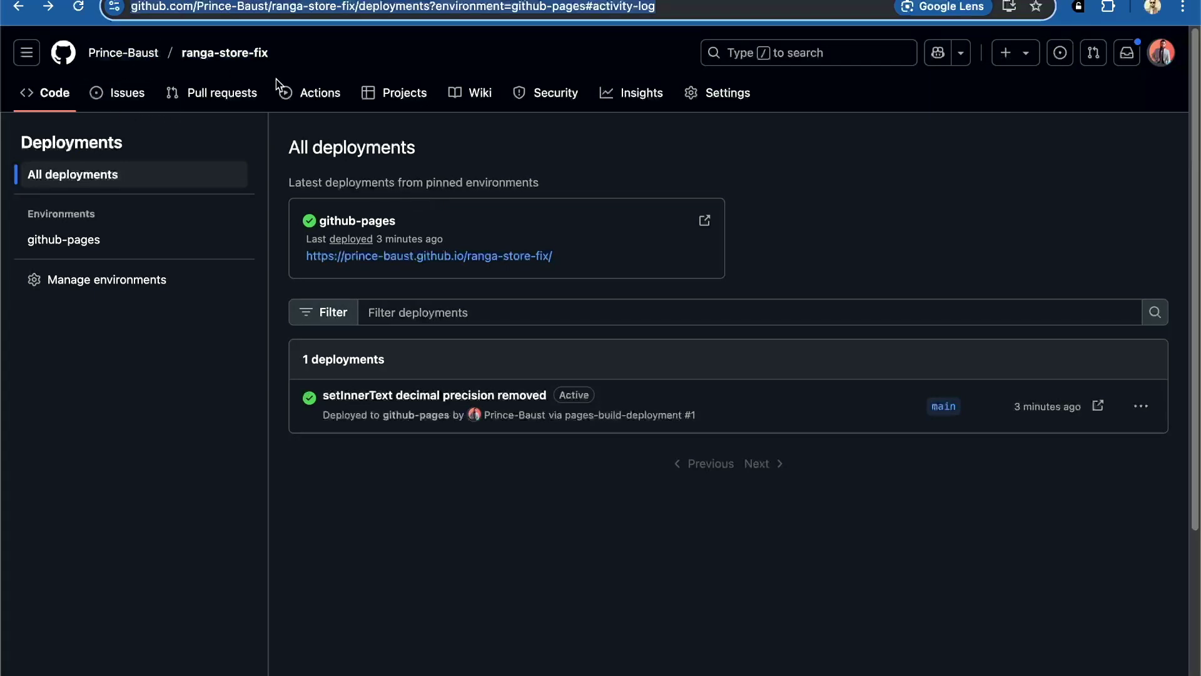
left_click(746, 98)
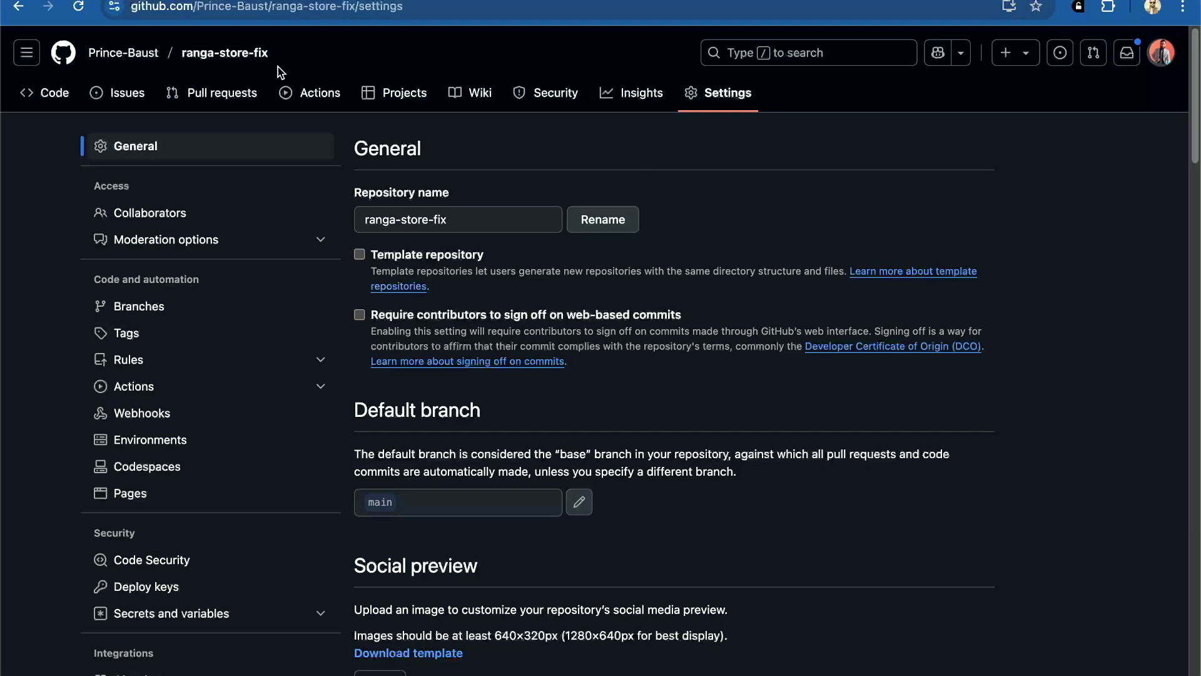
left_click(51, 95)
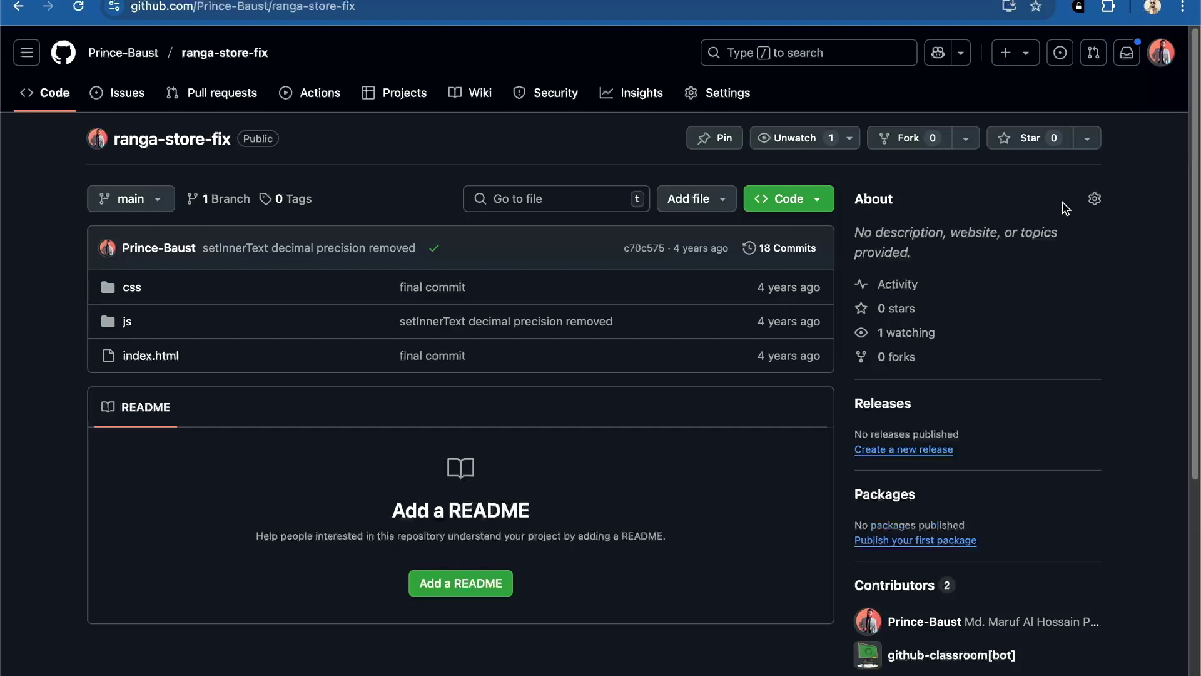
left_click(1095, 199)
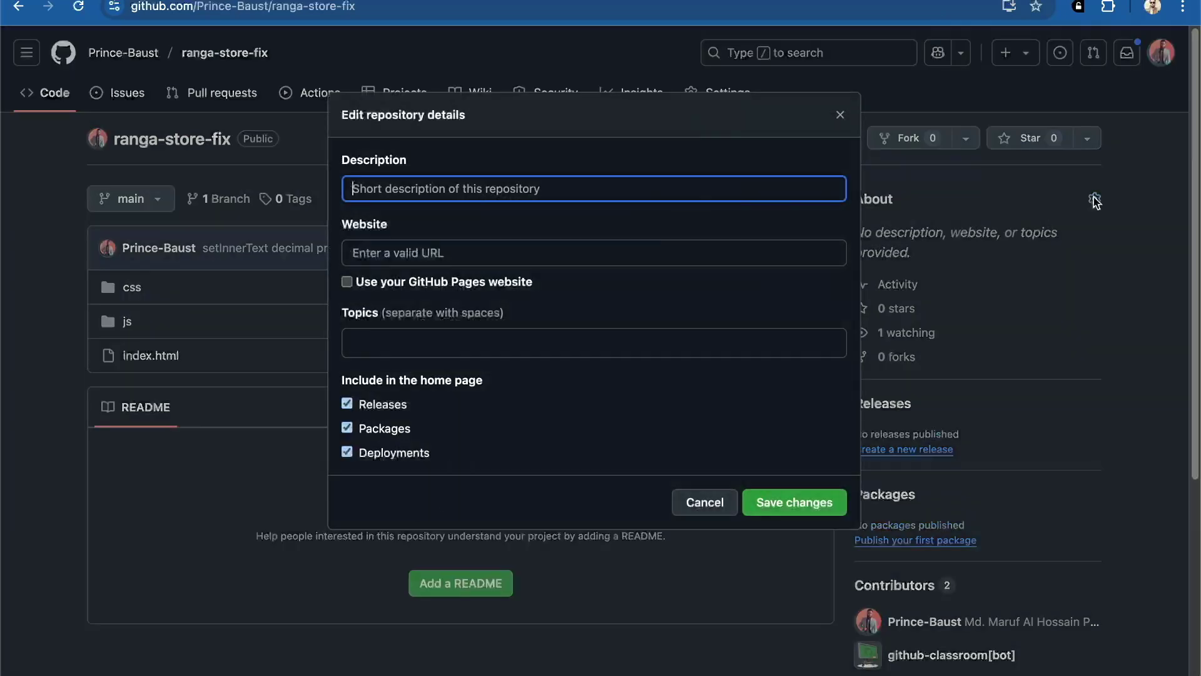
key("super+v")
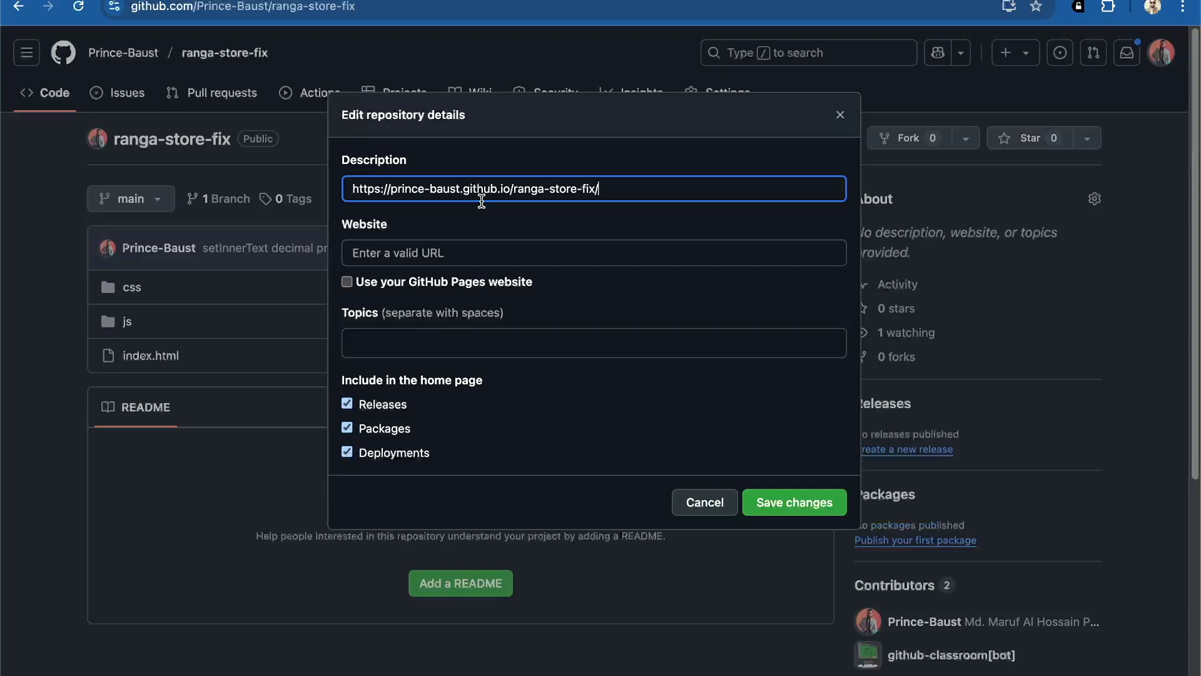
key("super+a")
key("super+c")
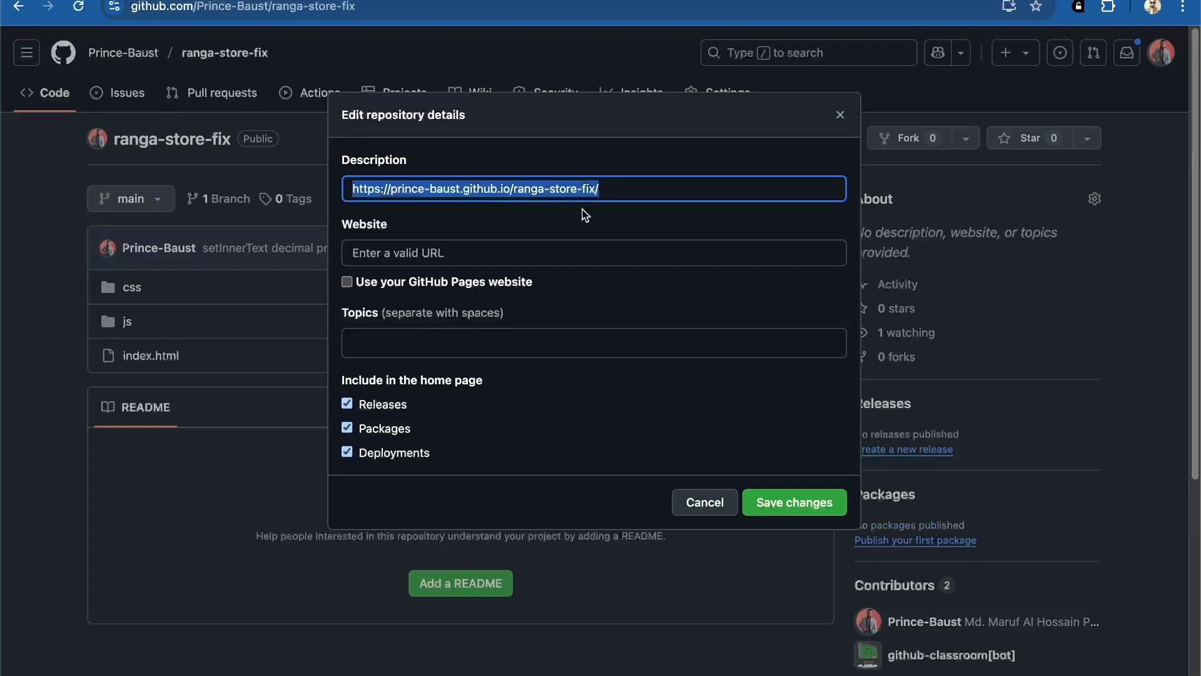
key("BackSpace")
Step: Set the repository's website to the copied GitHub Pages address and save the repository details
left_click(566, 256)
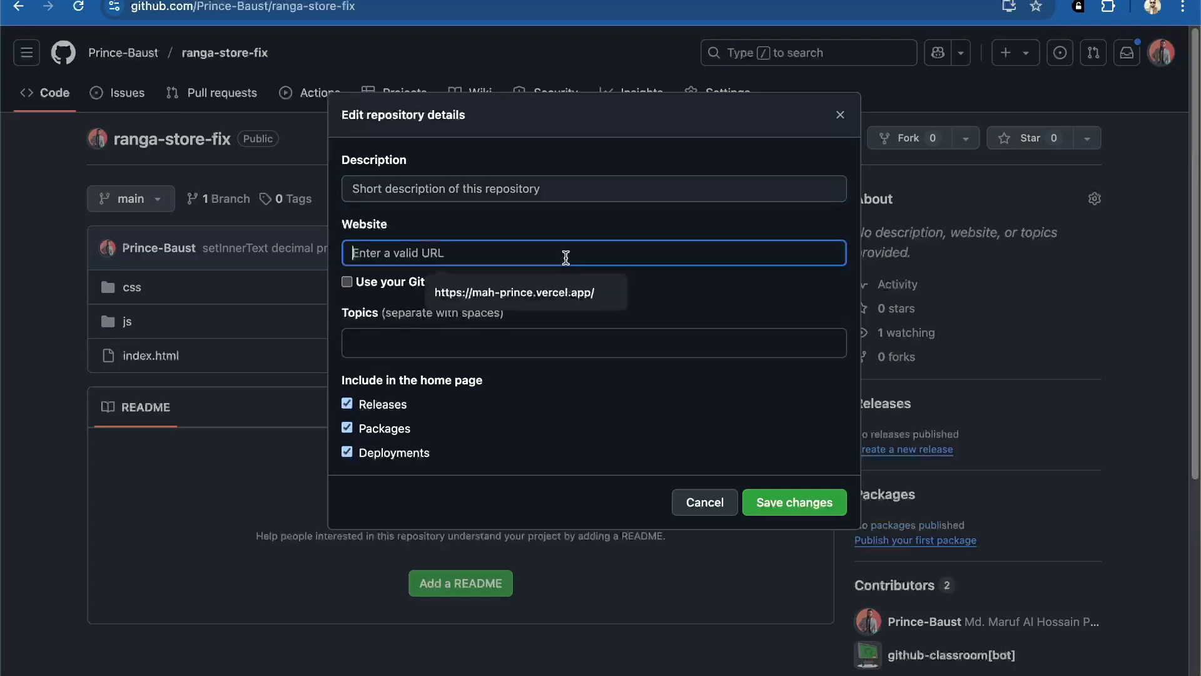
key("super+v")
left_click(796, 504)
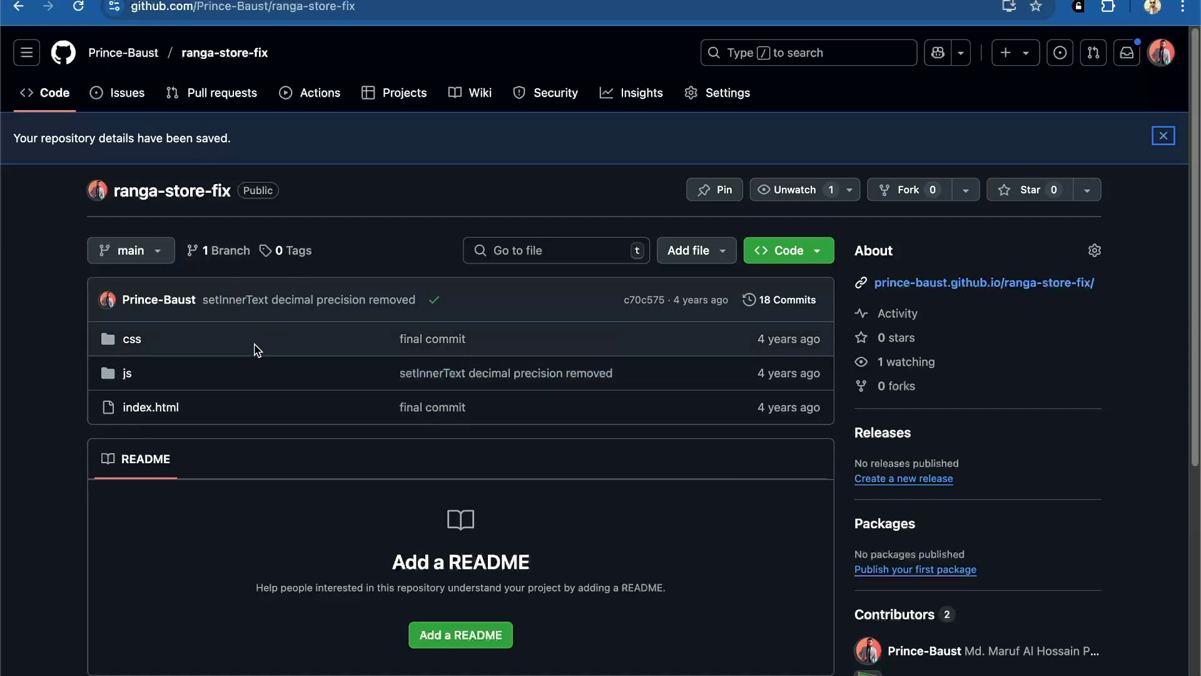
Step: Open the live site through the website link in the repository's About section, check its product listing, and return to the repository
scroll(255, 407, "down", 2)
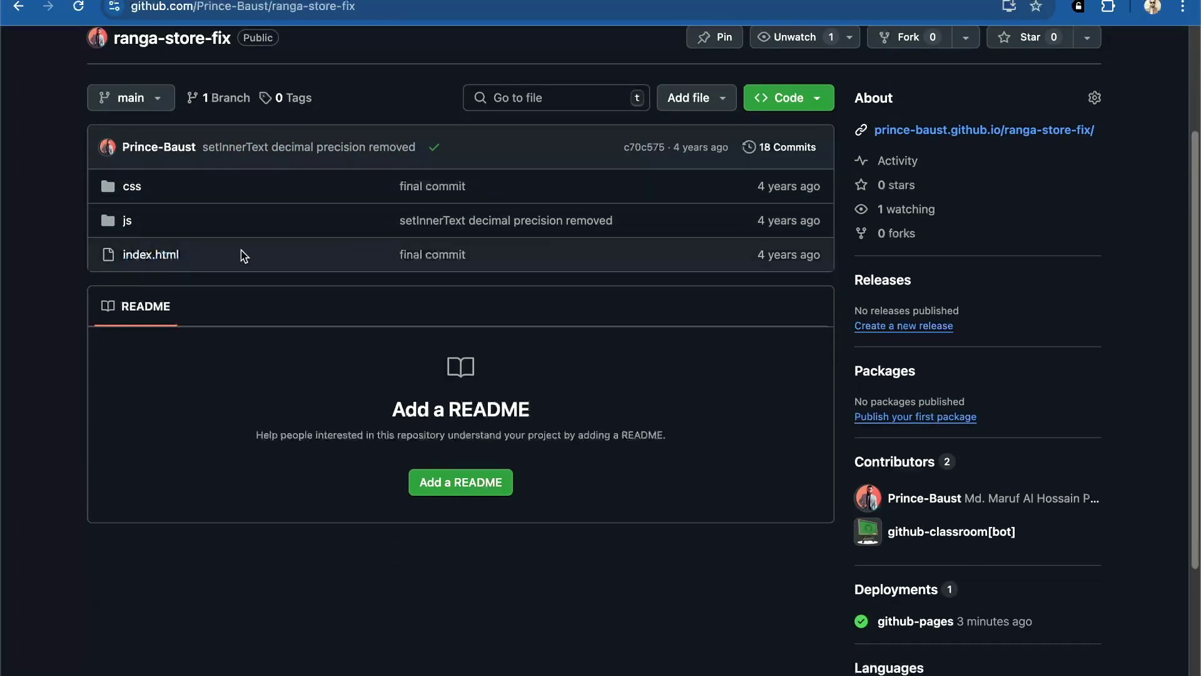
scroll(448, 265, "up", 2)
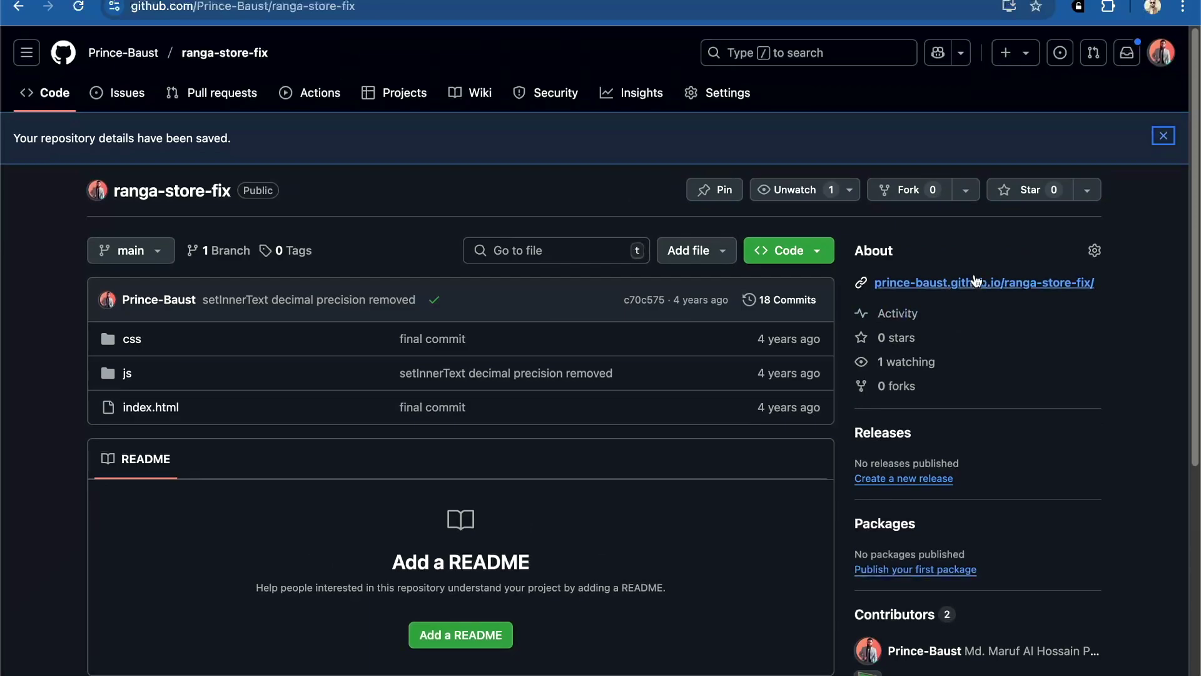
left_click(977, 283)
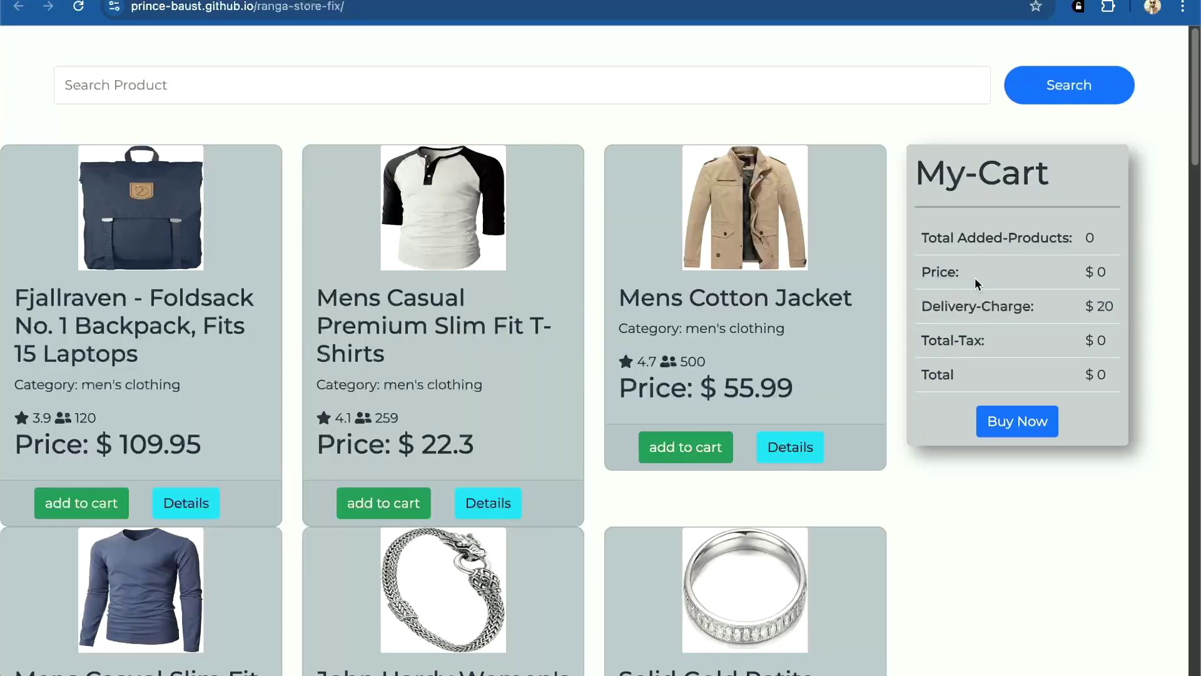
scroll(532, 416, "down", 8)
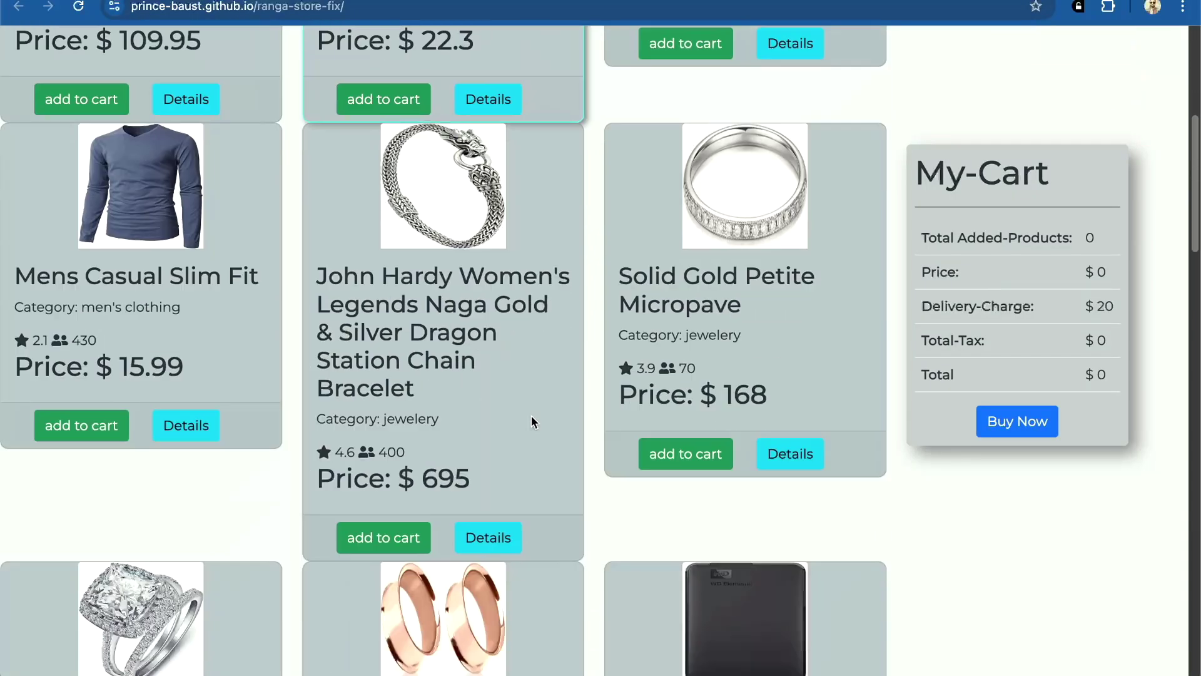
scroll(531, 415, "up", 4)
scroll(532, 415, "up", 4)
scroll(531, 416, "down", 13)
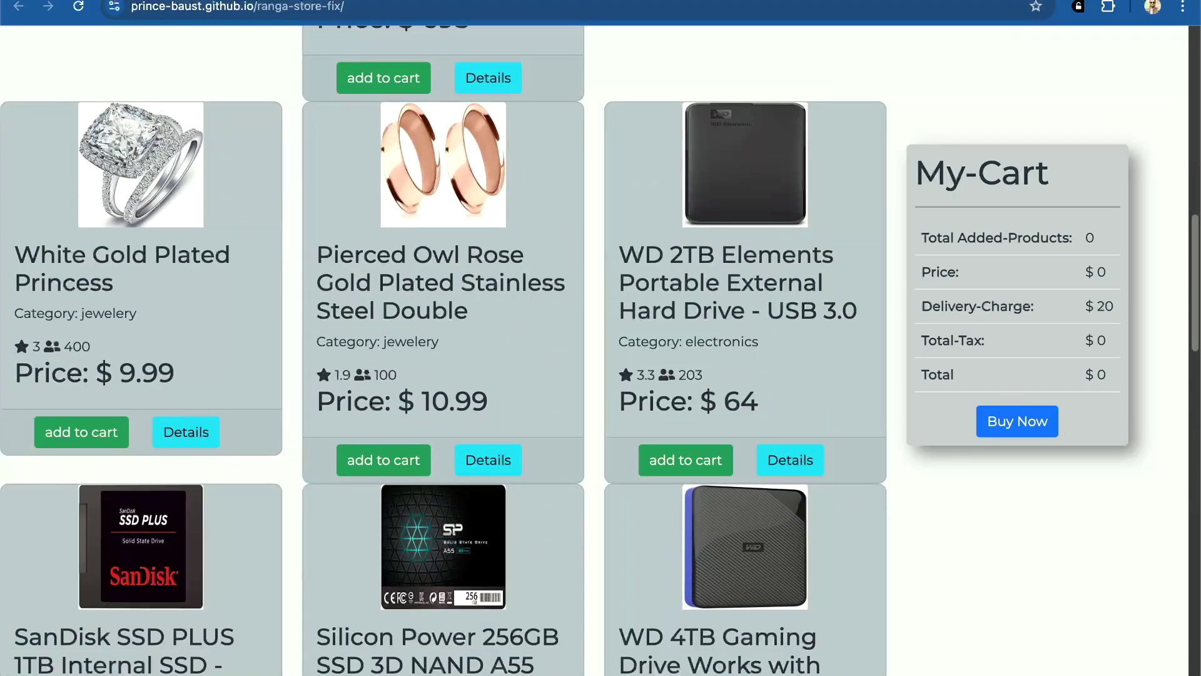
left_click(470, 0)
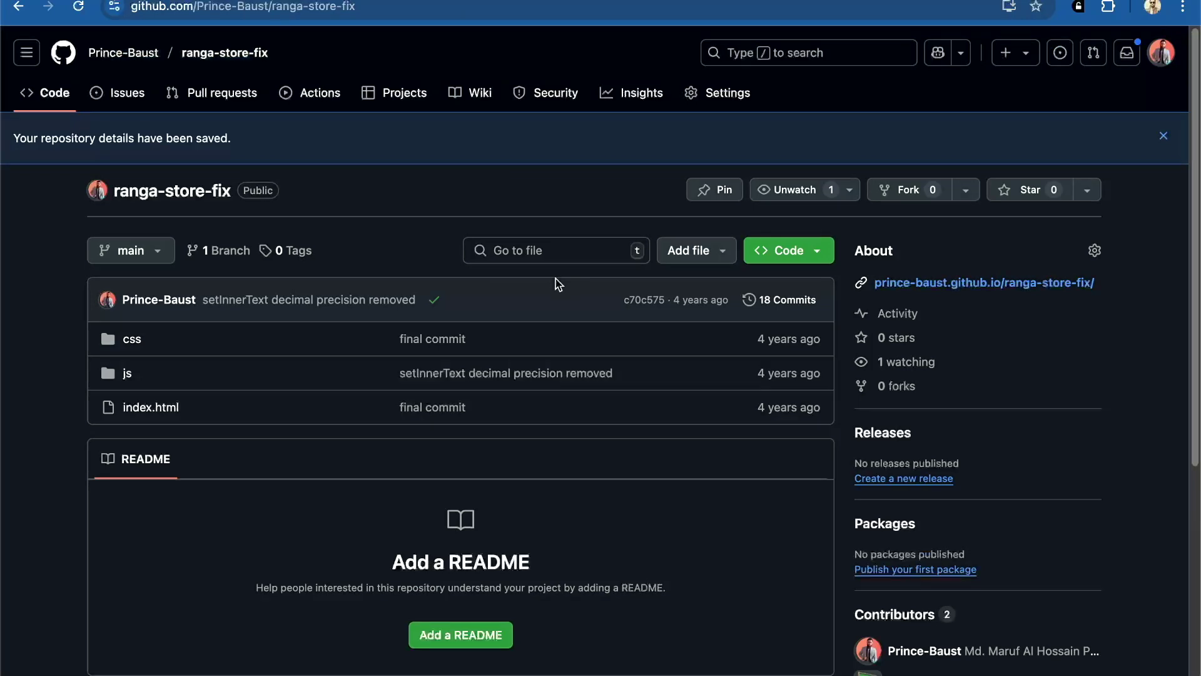